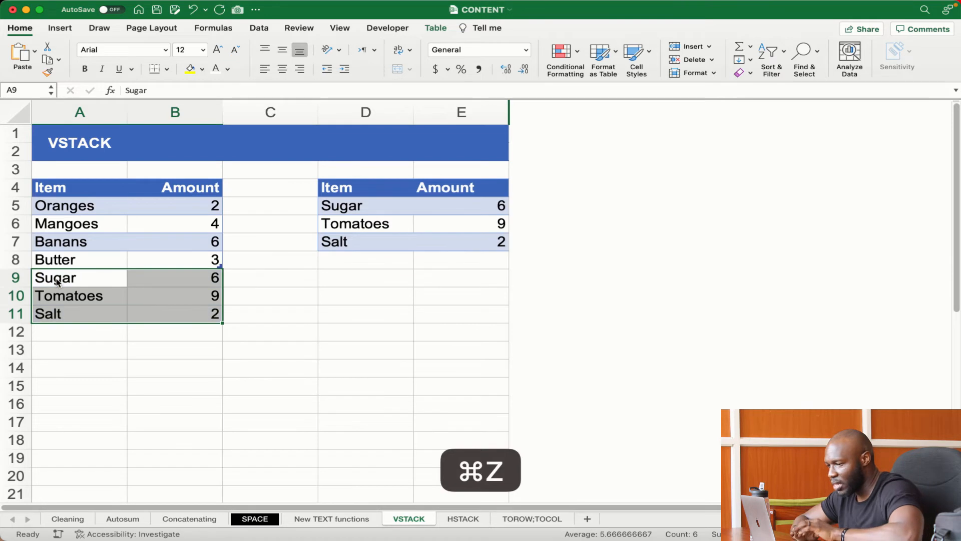
# Step: Undo the addition of the Sugar, Tomatoes and Salt rows in A9:B11 beneath the first table
pyautogui.press('super+z')
pyautogui.press('Escape')
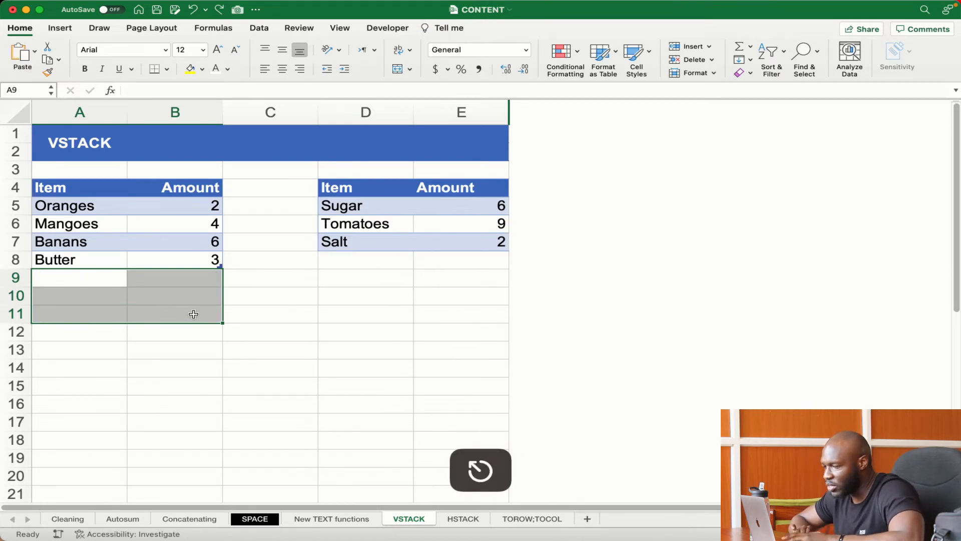
pyautogui.click(406, 319)
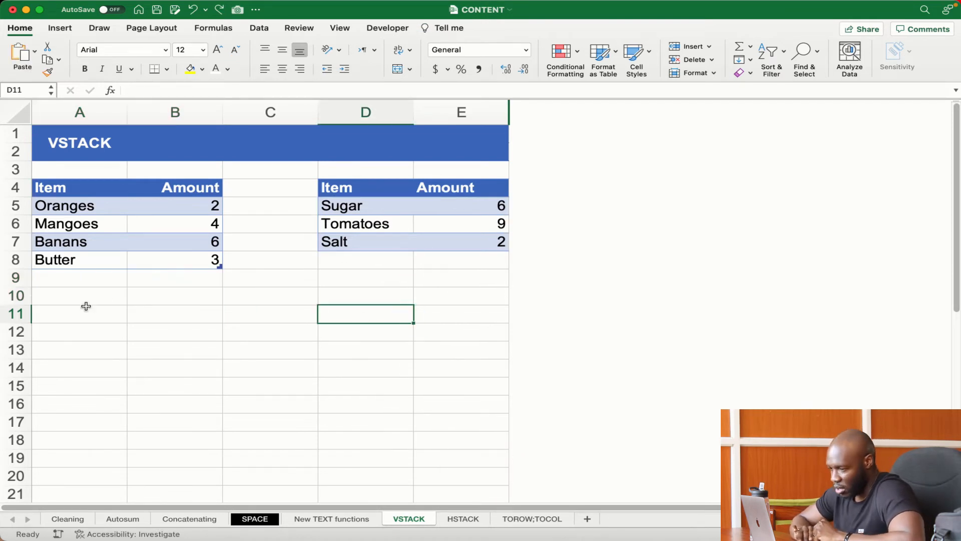
# Step: Enter =VSTACK(Table14[#All],Table15) in A11 to stack the second table's rows under the whole first table
pyautogui.click(74, 318)
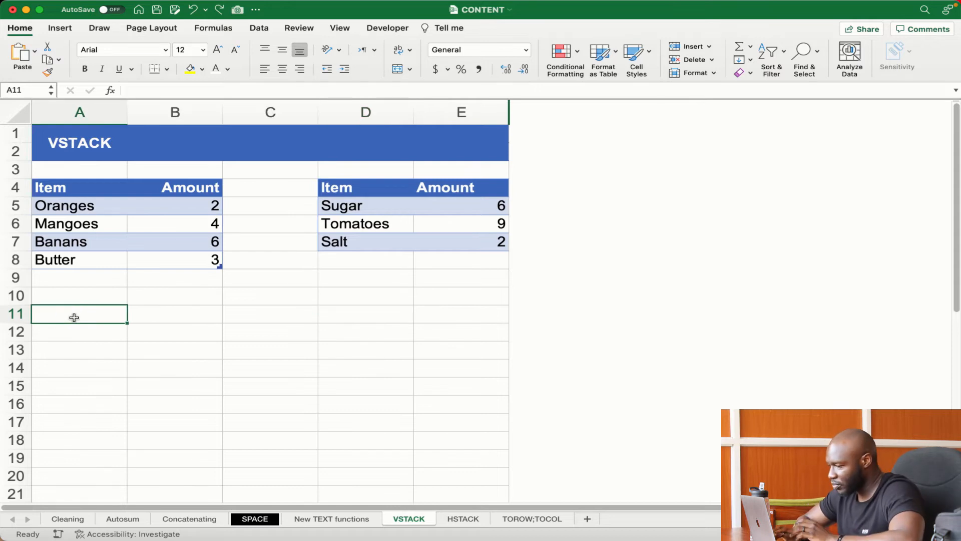
pyautogui.write('=vst')
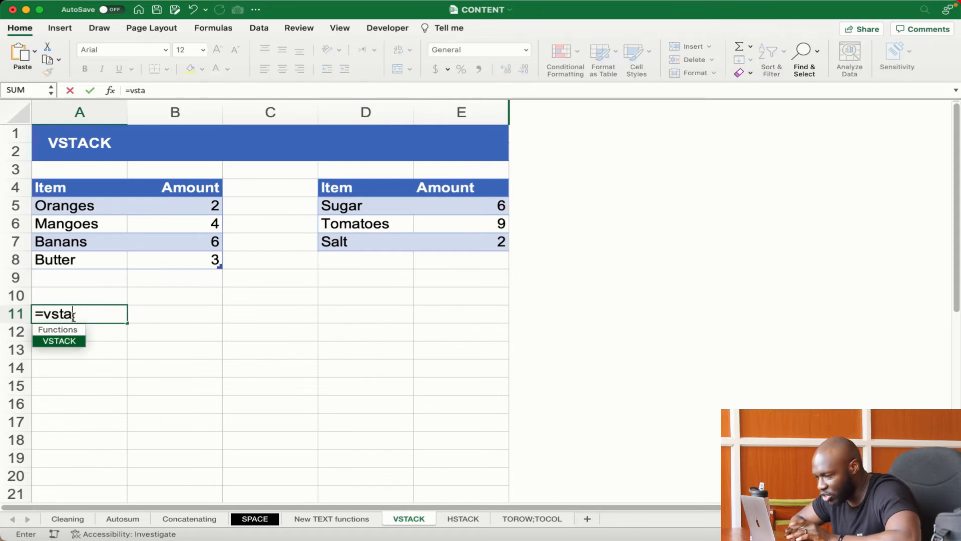
pyautogui.write('a')
pyautogui.press('Tab')
pyautogui.moveTo(64, 196); pyautogui.dragTo(148, 254)
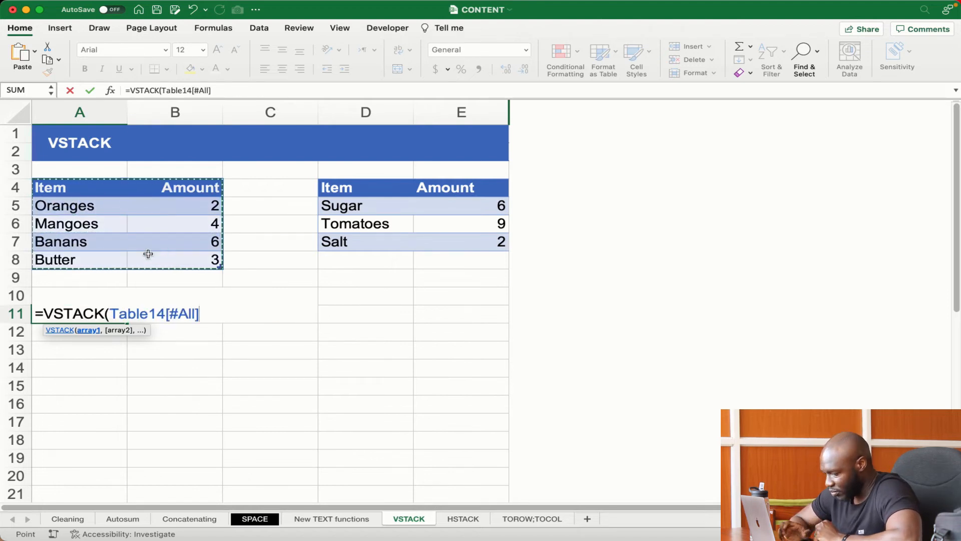
pyautogui.write(',')
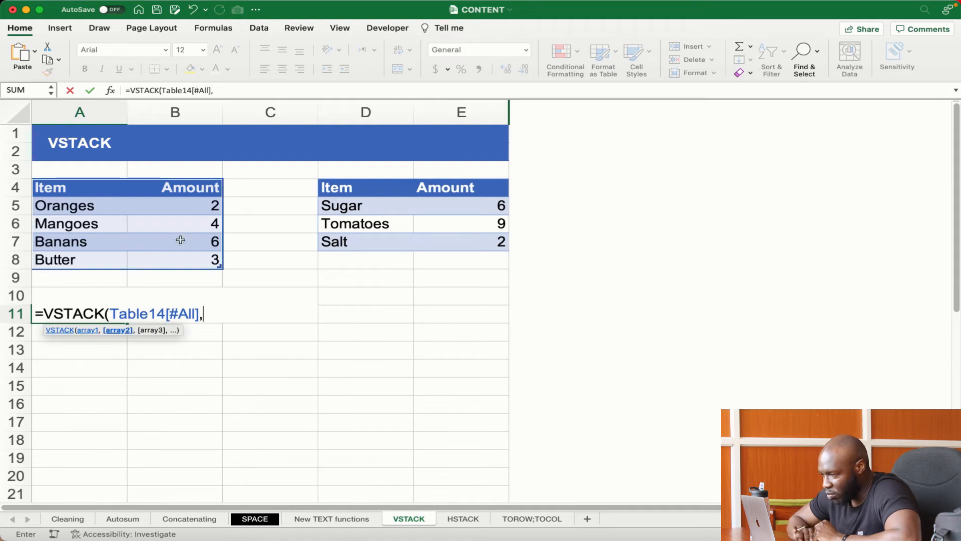
pyautogui.moveTo(344, 205); pyautogui.dragTo(440, 241)
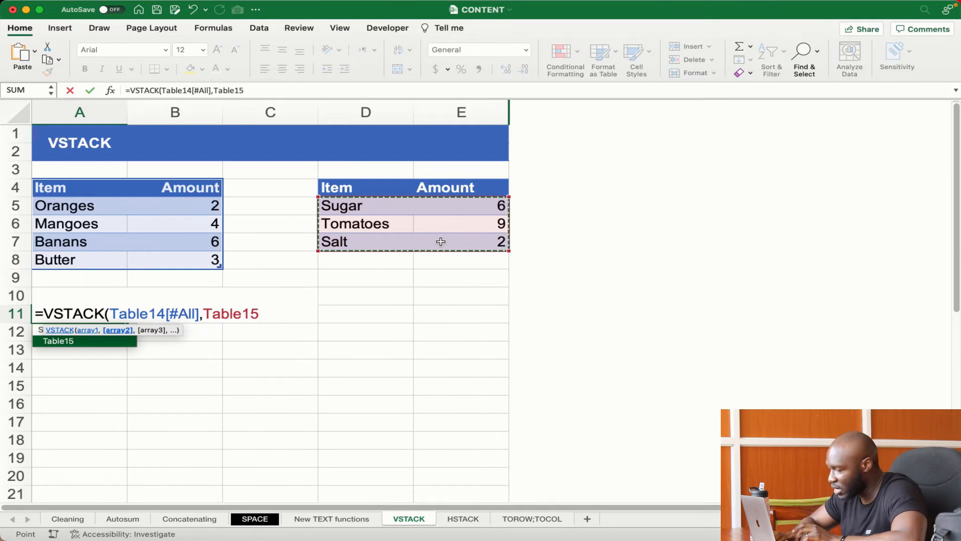
pyautogui.write(')')
pyautogui.press('Return')
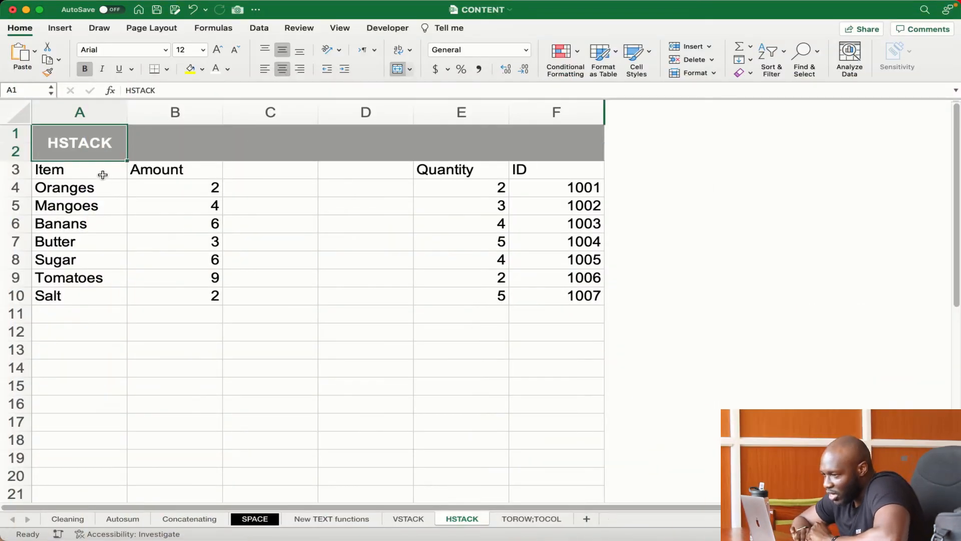
# Step: On the HSTACK sheet, enter =HSTACK(A3:B10,E3:F10) in A12 to join the Item/Amount and Quantity/ID ranges side by side
pyautogui.moveTo(102, 174); pyautogui.dragTo(174, 284)
pyautogui.moveTo(102, 166); pyautogui.dragTo(187, 301)
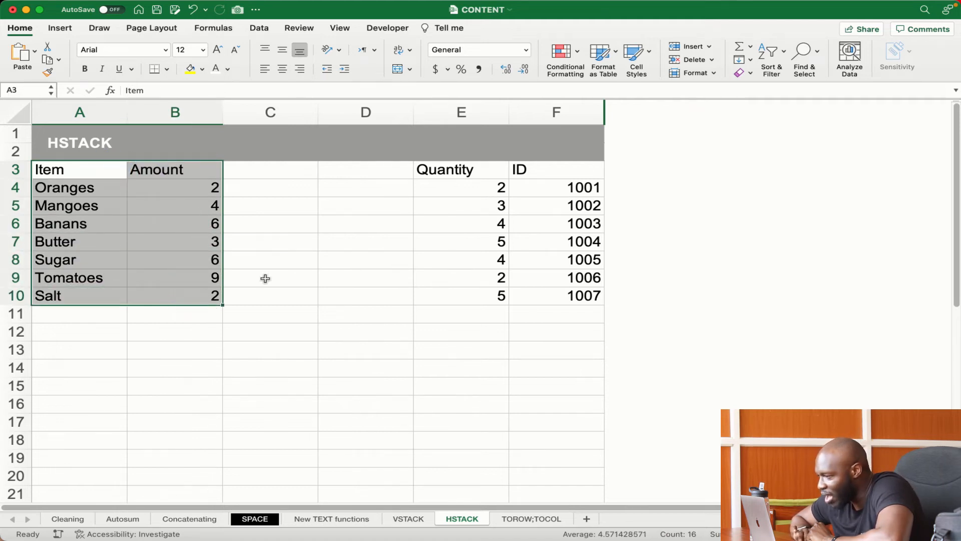
pyautogui.moveTo(469, 169); pyautogui.dragTo(534, 289)
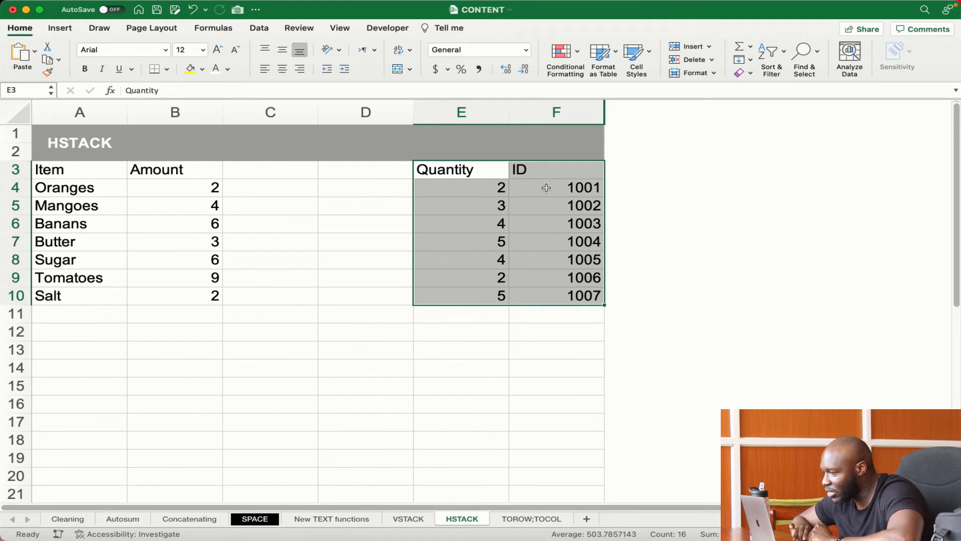
pyautogui.click(104, 332)
pyautogui.write('=')
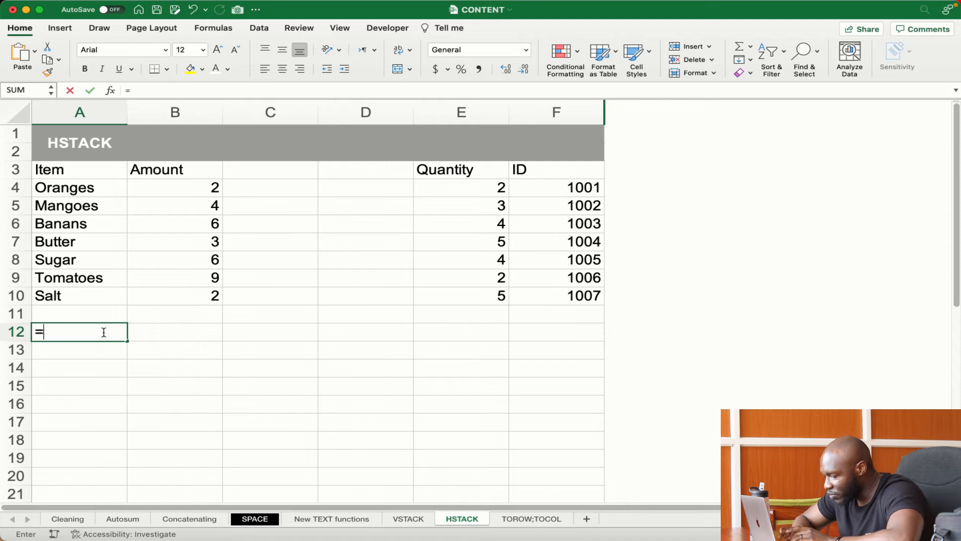
pyautogui.write('hsta')
pyautogui.press('Tab')
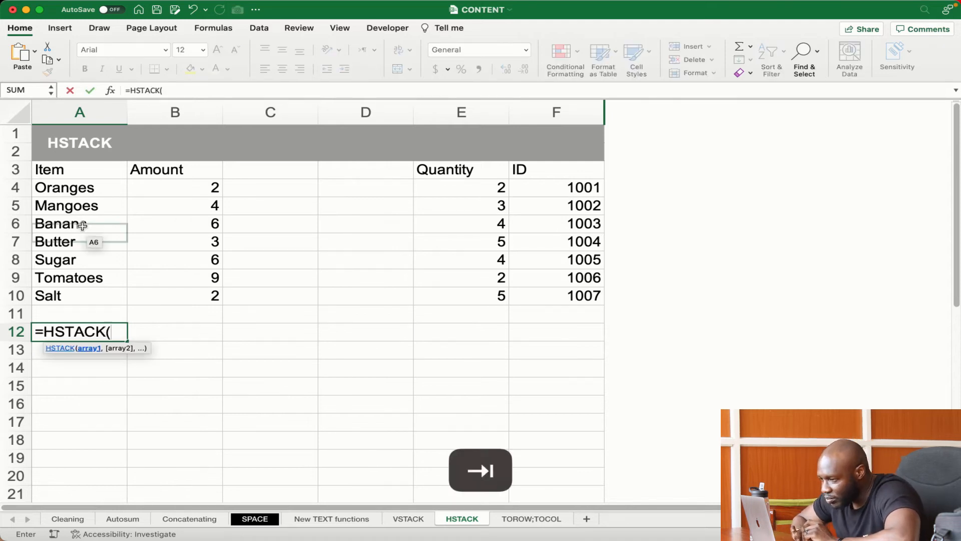
pyautogui.click(90, 173)
pyautogui.moveTo(90, 172); pyautogui.dragTo(158, 287)
pyautogui.write(',')
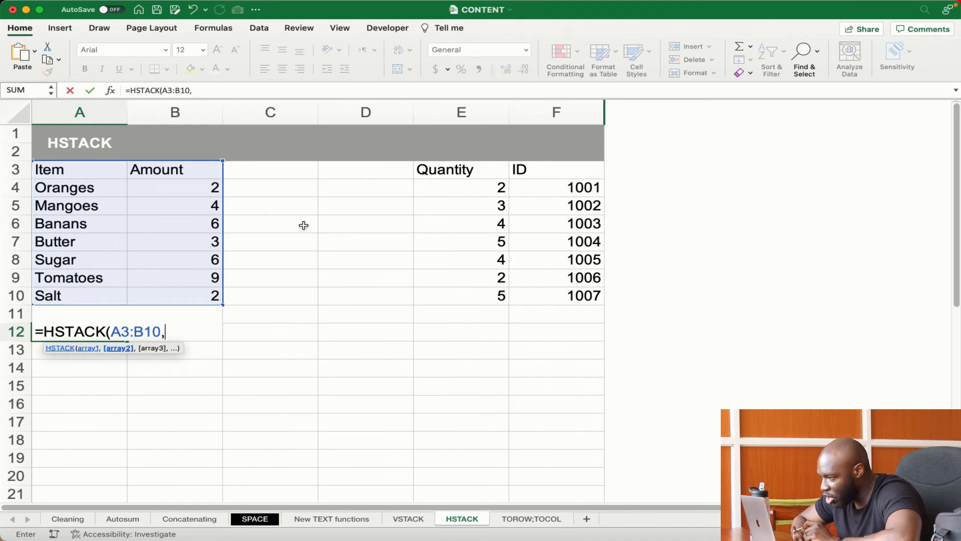
pyautogui.moveTo(457, 167); pyautogui.dragTo(581, 289)
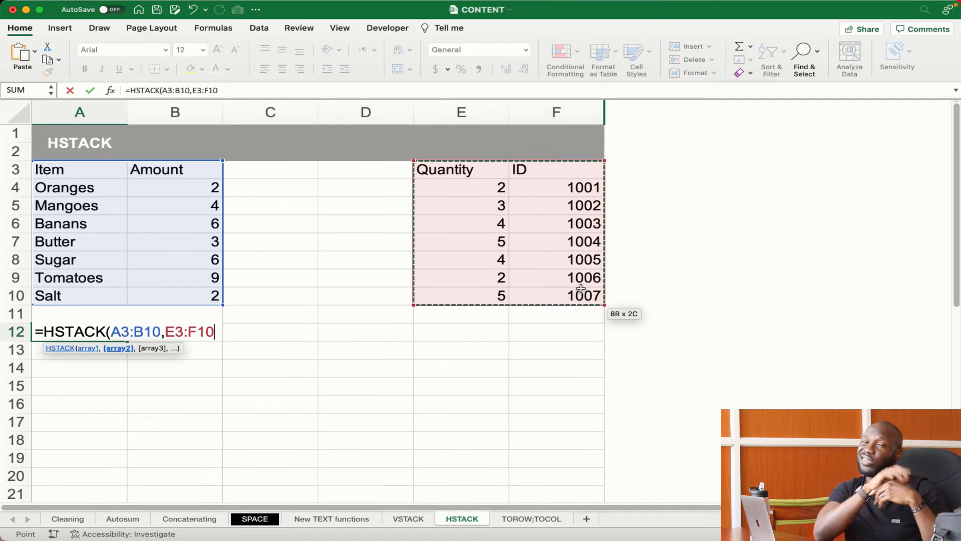
pyautogui.write('0')
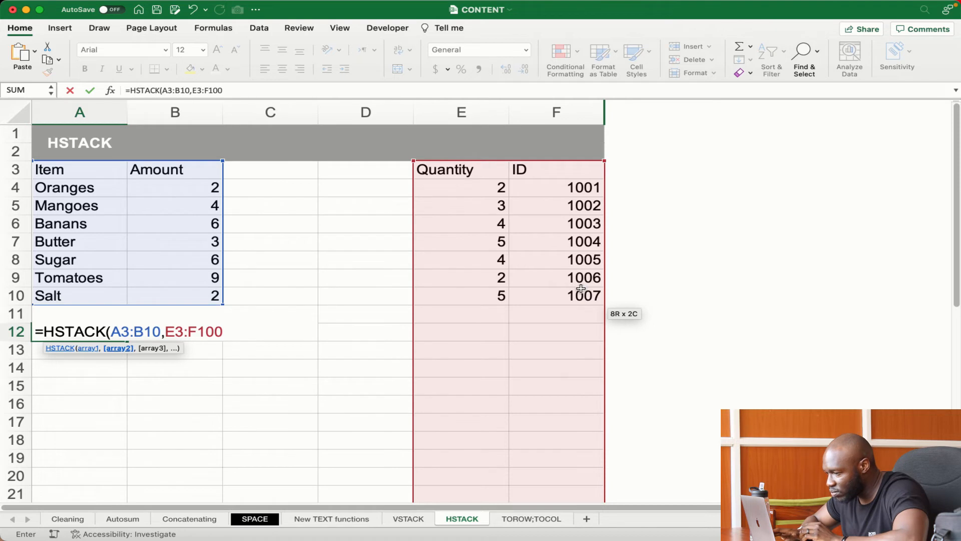
pyautogui.press('BackSpace')
pyautogui.write(')')
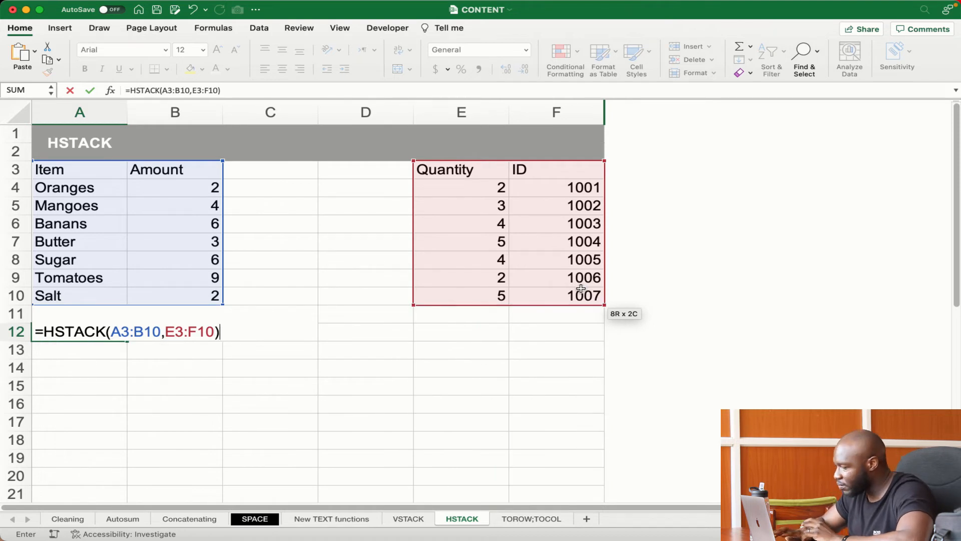
pyautogui.press('Return')
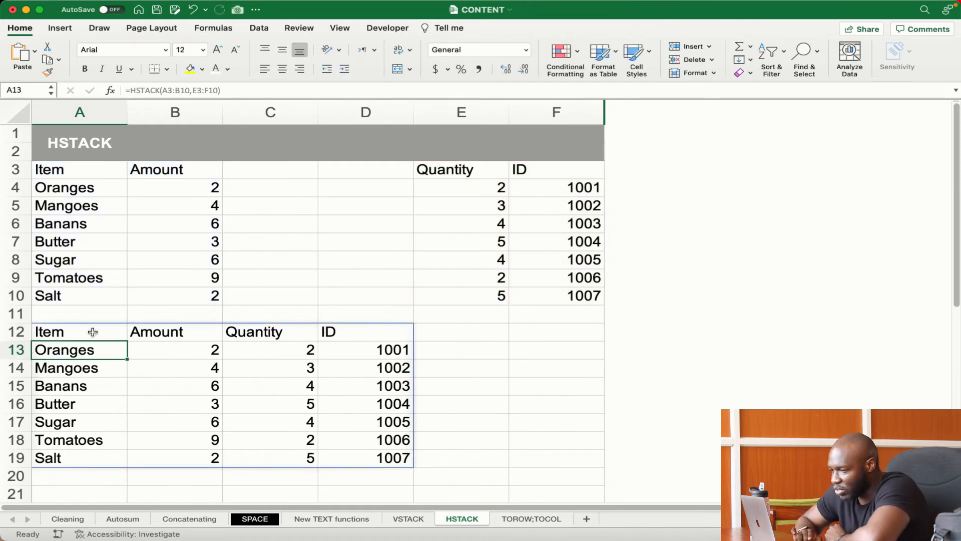
pyautogui.moveTo(82, 330); pyautogui.dragTo(349, 459)
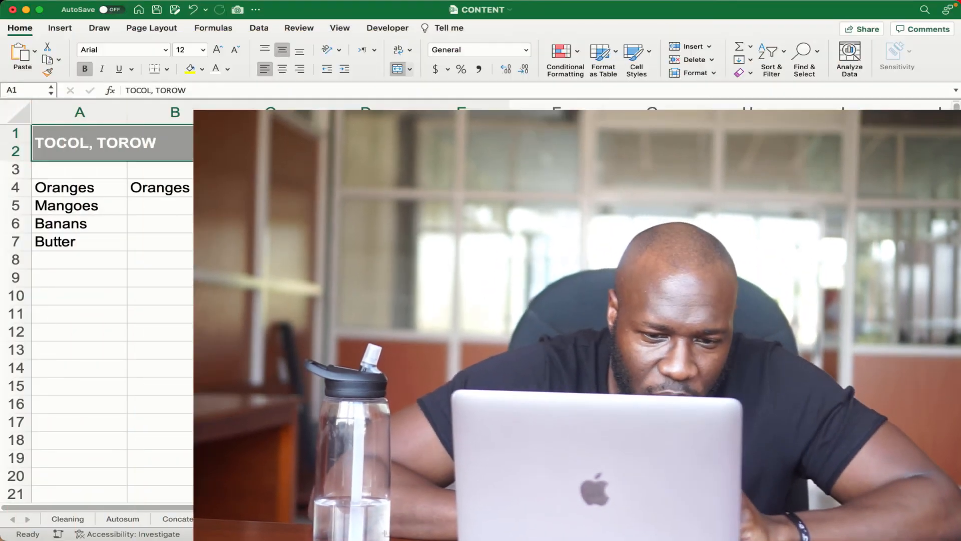
# Step: On the TOROW;TOCOL sheet, enter =TOROW(A4:A7) in B4 to lay the item column out as a row
pyautogui.click(253, 289)
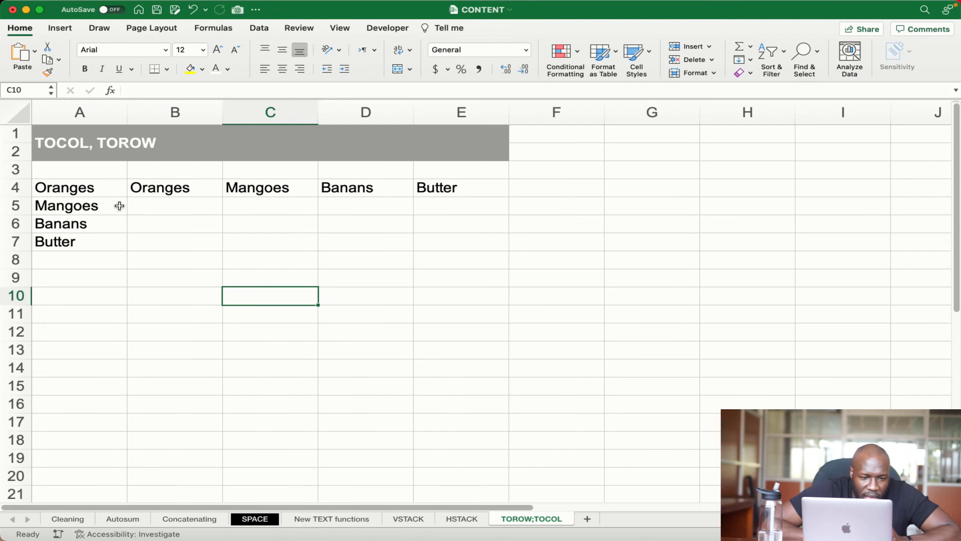
pyautogui.moveTo(91, 191); pyautogui.dragTo(92, 238)
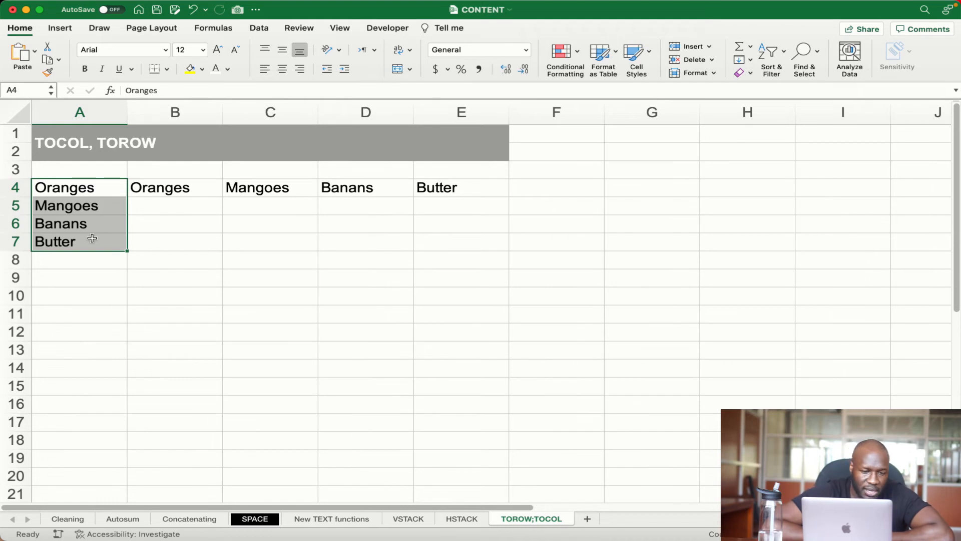
pyautogui.moveTo(153, 191); pyautogui.dragTo(429, 188)
pyautogui.click(170, 182)
pyautogui.write('=')
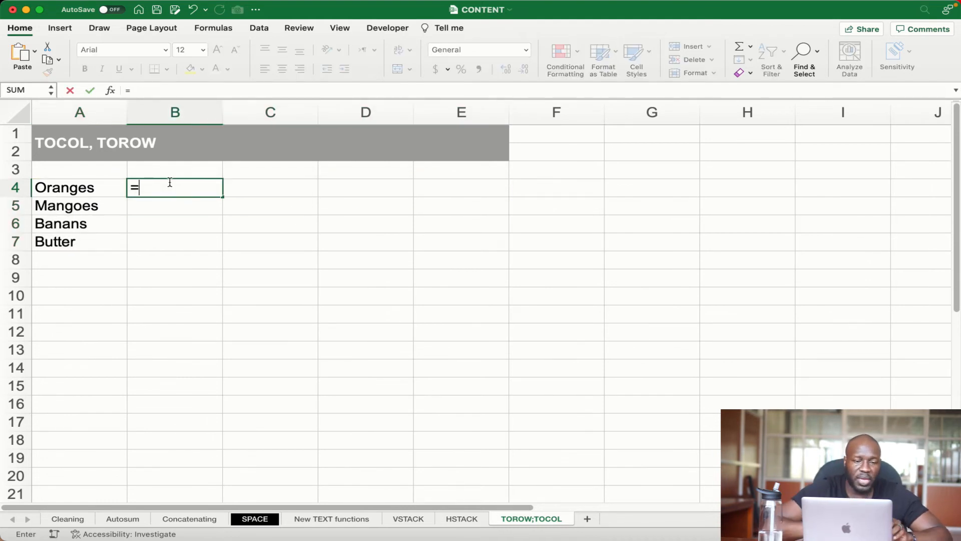
pyautogui.write('tor')
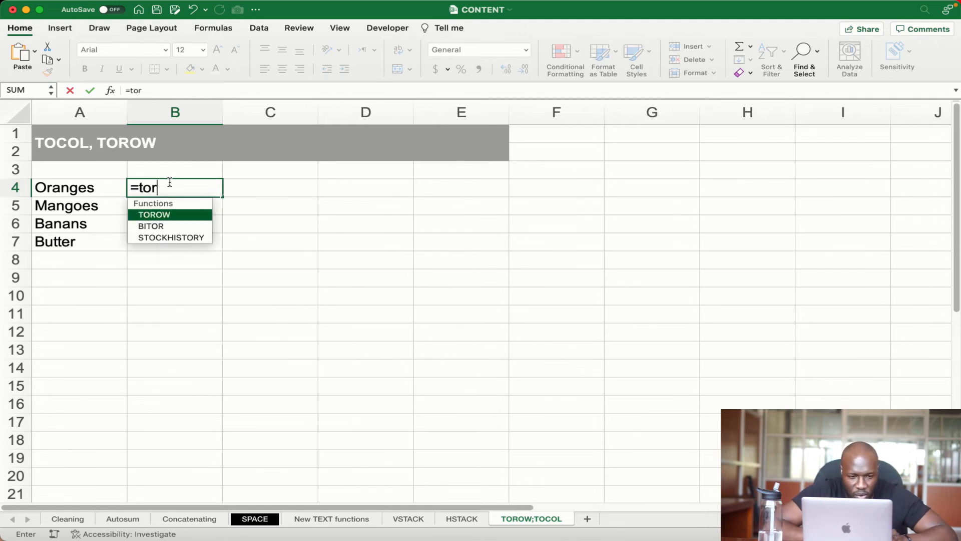
pyautogui.press('Tab')
pyautogui.click(87, 187)
pyautogui.moveTo(88, 205); pyautogui.dragTo(98, 236)
pyautogui.press('Return')
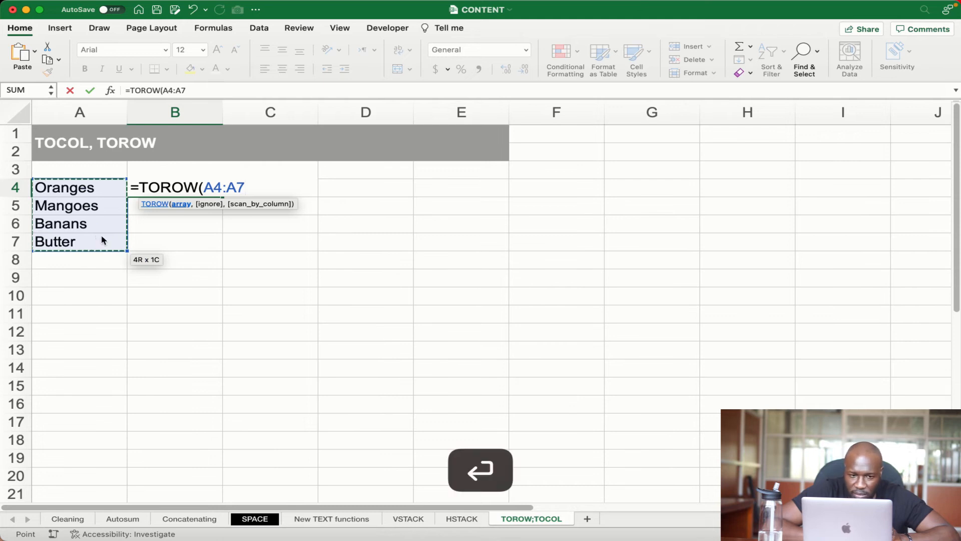
pyautogui.moveTo(174, 190); pyautogui.dragTo(419, 188)
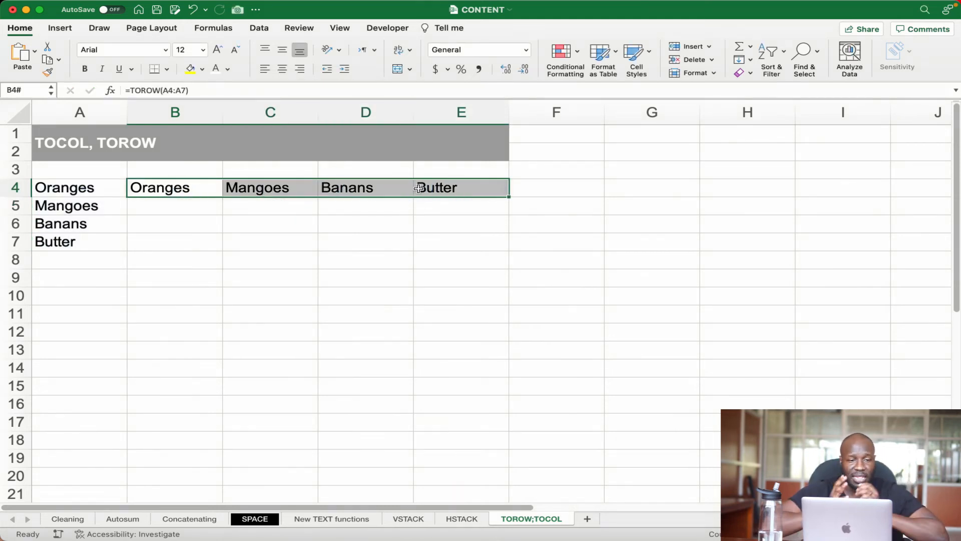
# Step: Enter =TOCOL(B4#) in B9 to turn the spilled item row back into a column
pyautogui.click(142, 280)
pyautogui.write('=toco')
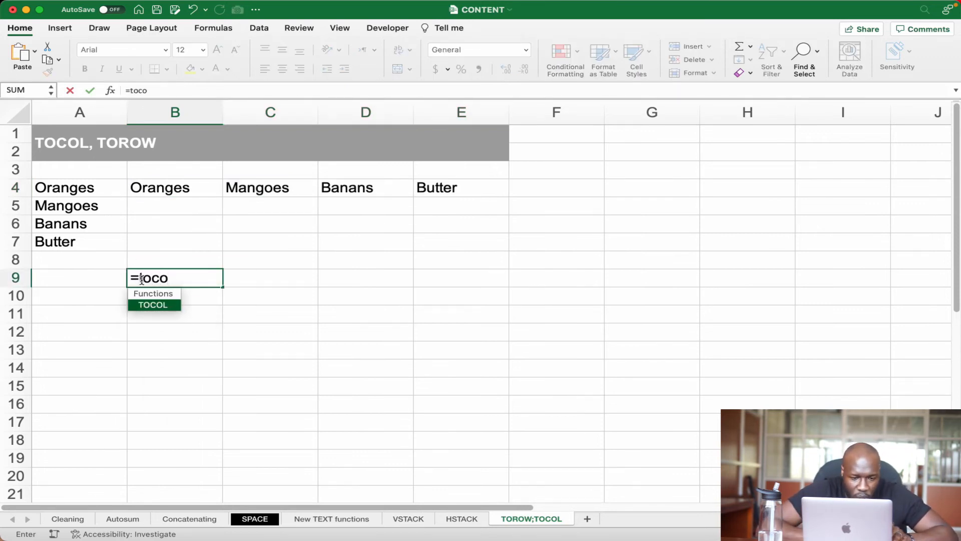
pyautogui.press('Tab')
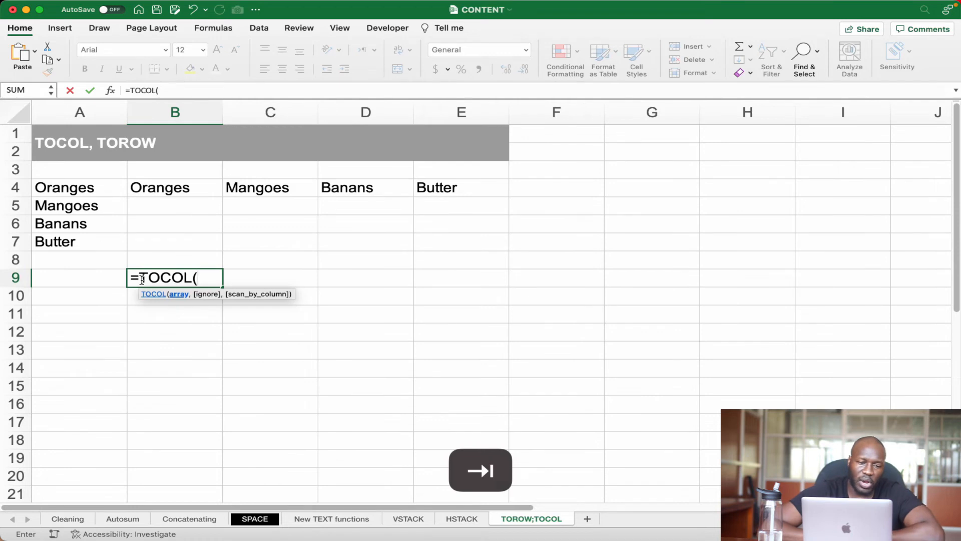
pyautogui.moveTo(171, 193); pyautogui.dragTo(420, 187)
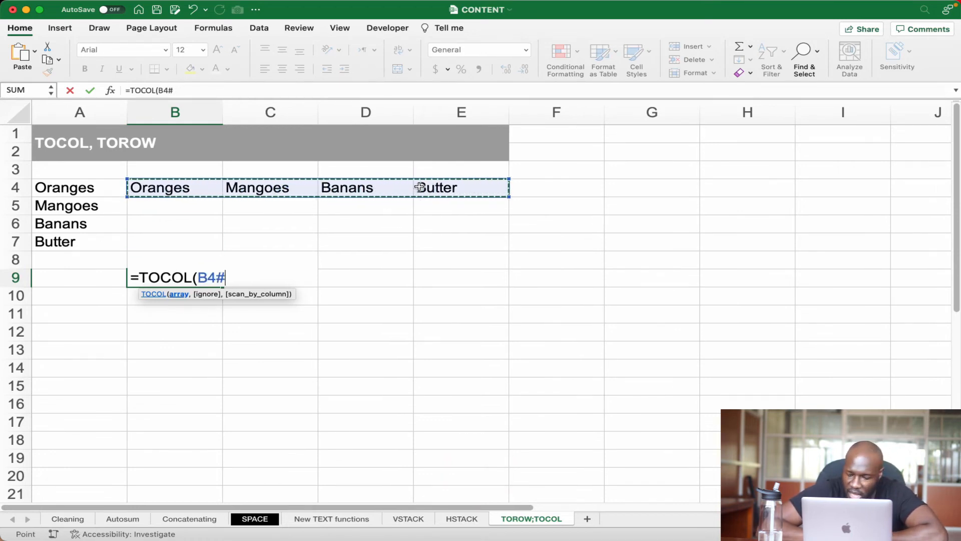
pyautogui.press('Return')
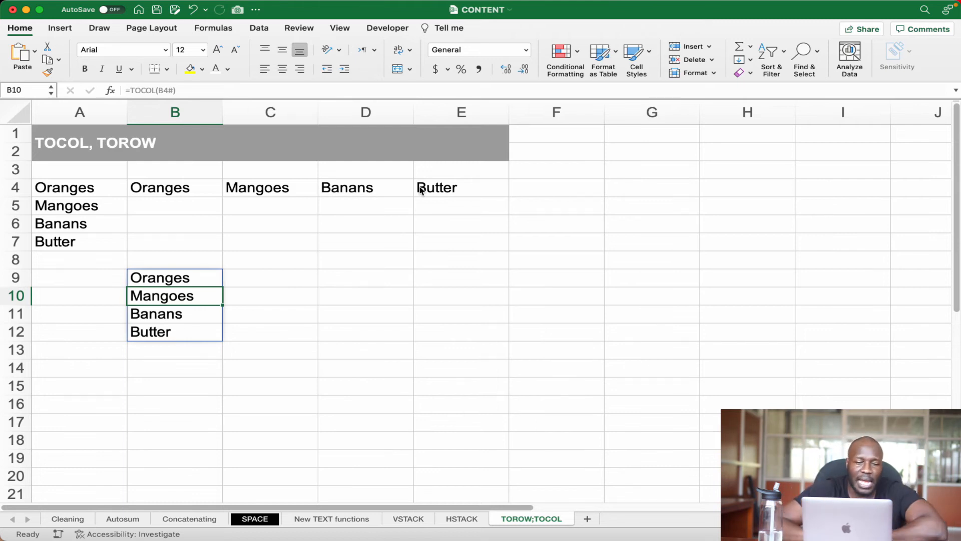
# Step: Clear the formula from B9 and try re-entering TOCOL there with B4# as the array
pyautogui.click(185, 278)
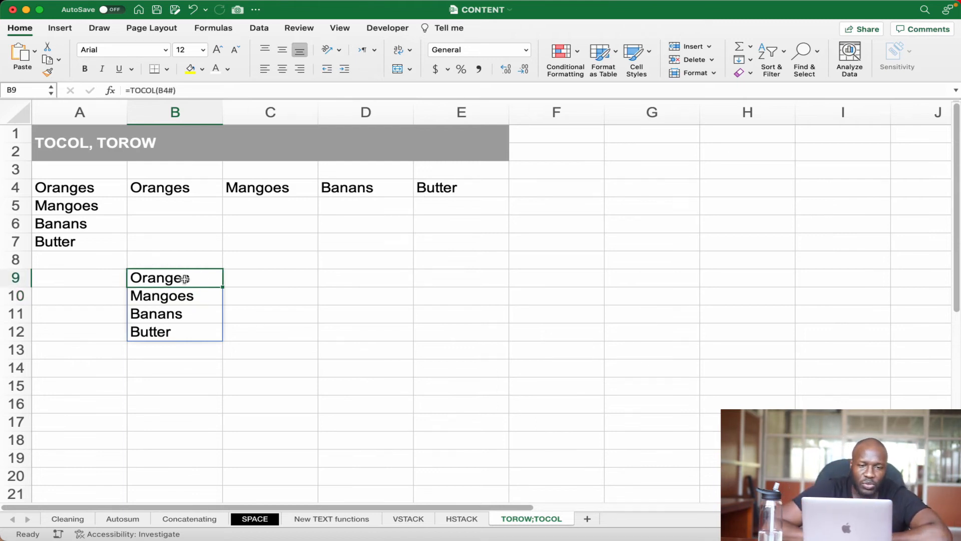
pyautogui.press('Delete')
pyautogui.write('=tocol')
pyautogui.press('Tab')
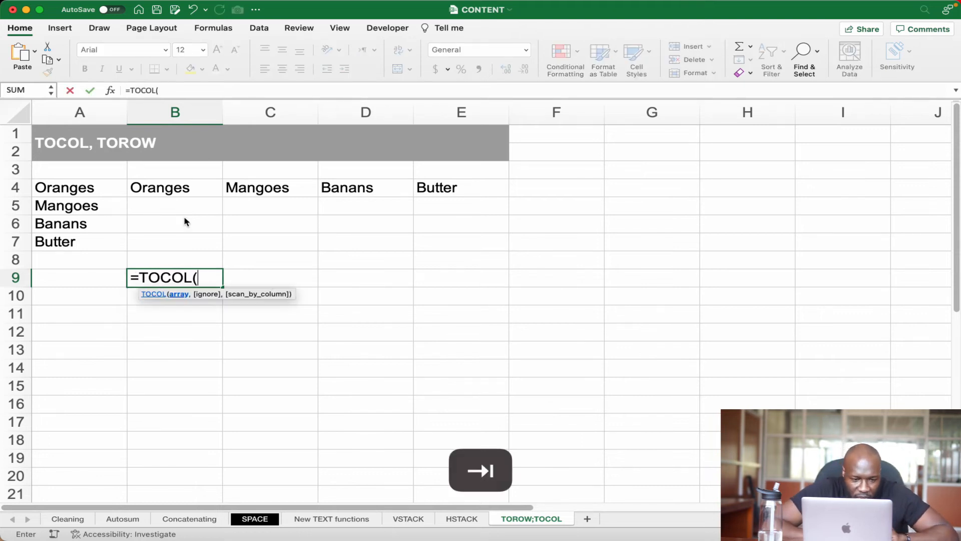
pyautogui.moveTo(178, 193); pyautogui.dragTo(431, 195)
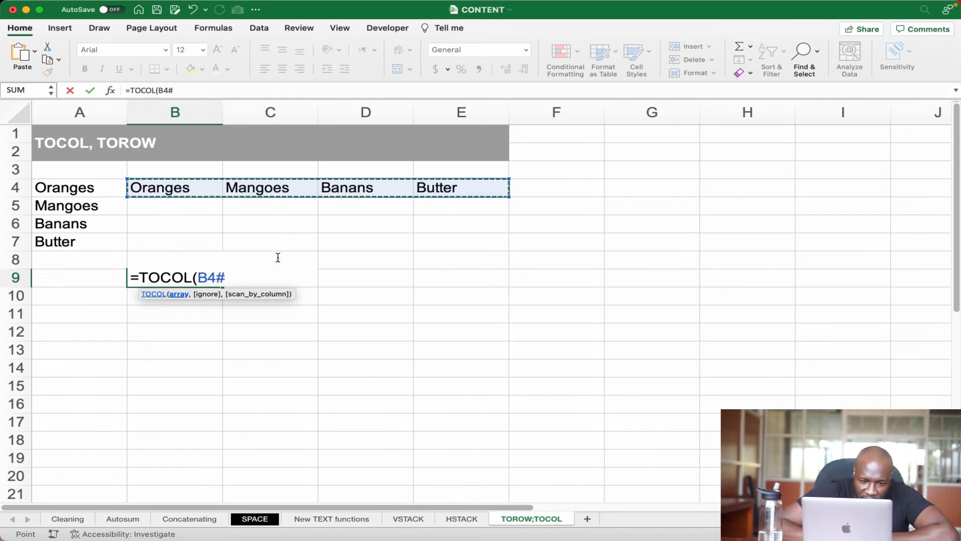
pyautogui.moveTo(221, 277); pyautogui.dragTo(215, 278)
pyautogui.click(223, 278)
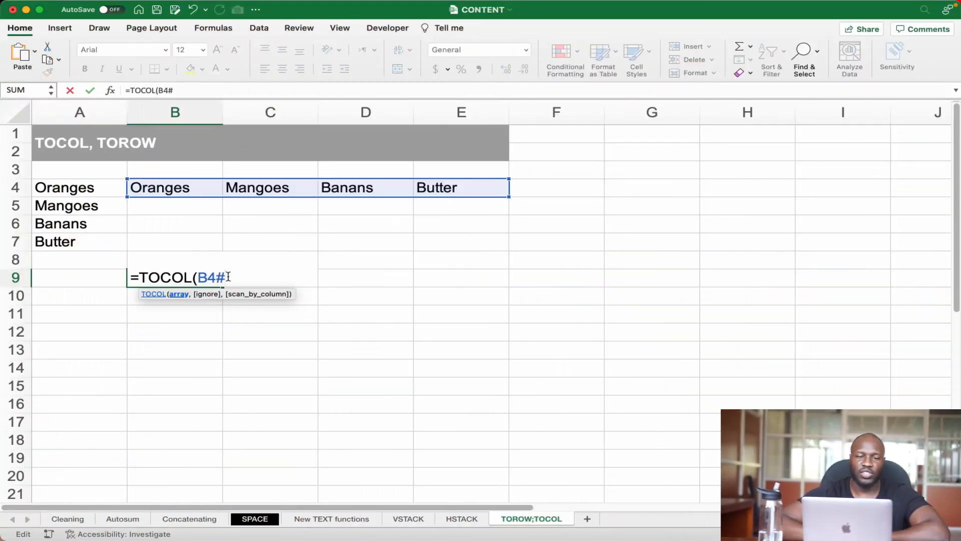
pyautogui.press('super+z')
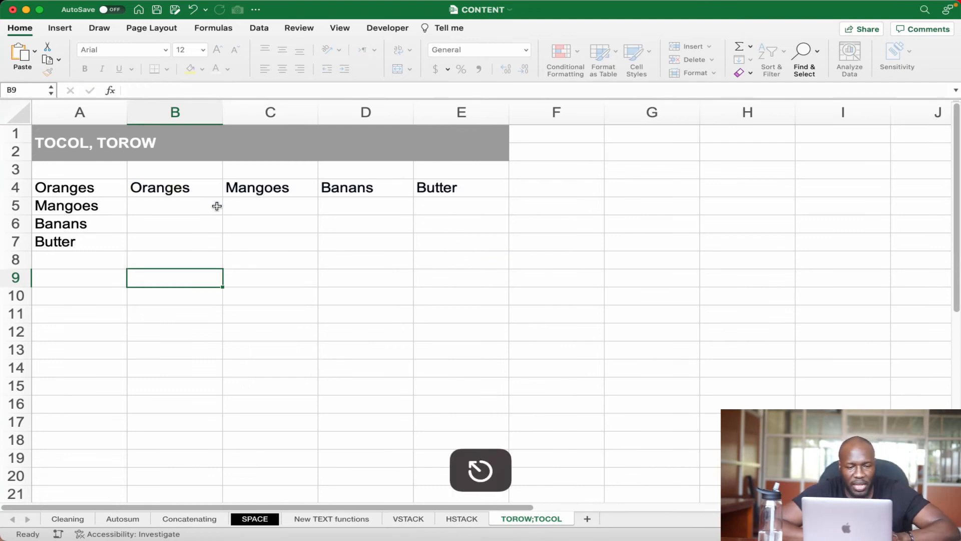
# Step: Clear the formula from B4 and enter =TOROW(A4:A7) there again to lay the item column out as a row
pyautogui.click(188, 191)
pyautogui.press('Delete')
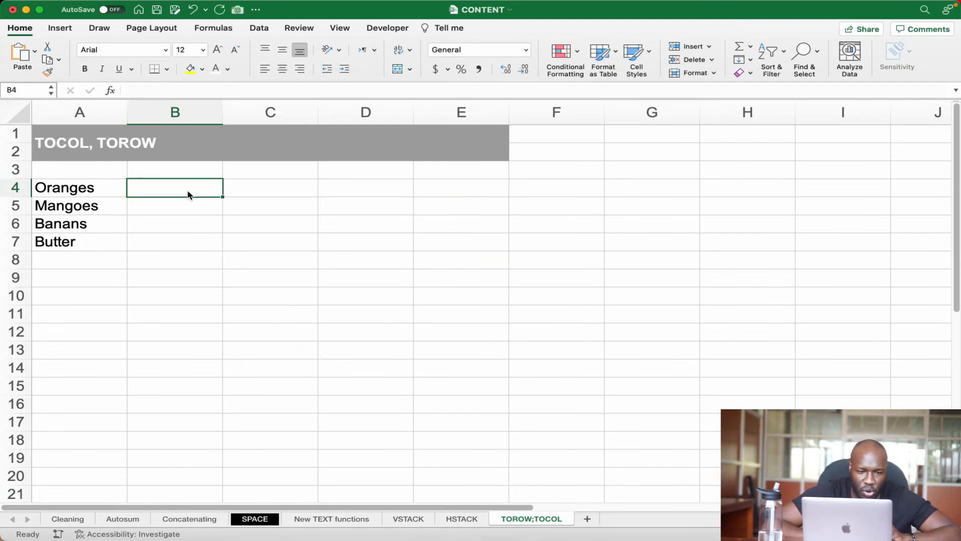
pyautogui.write('=')
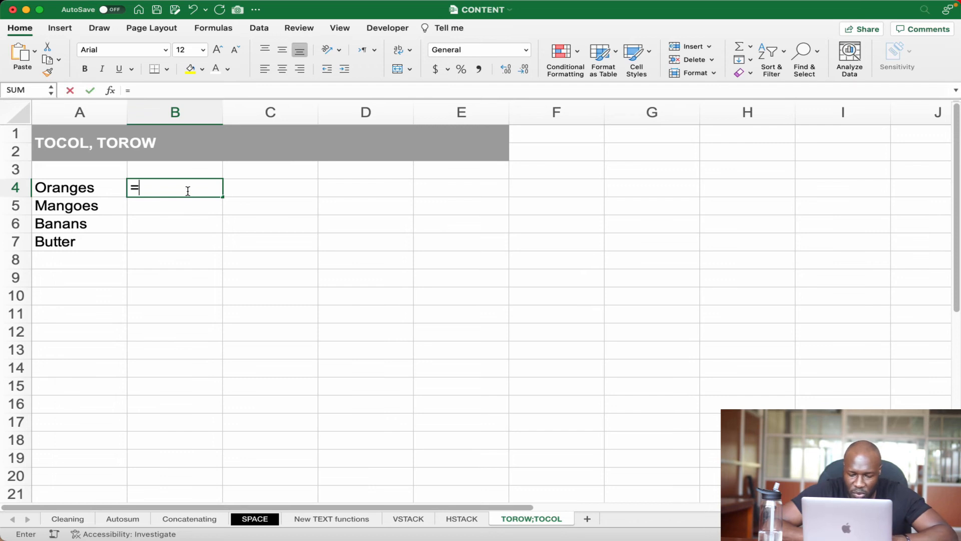
pyautogui.write('tor')
pyautogui.press('Tab')
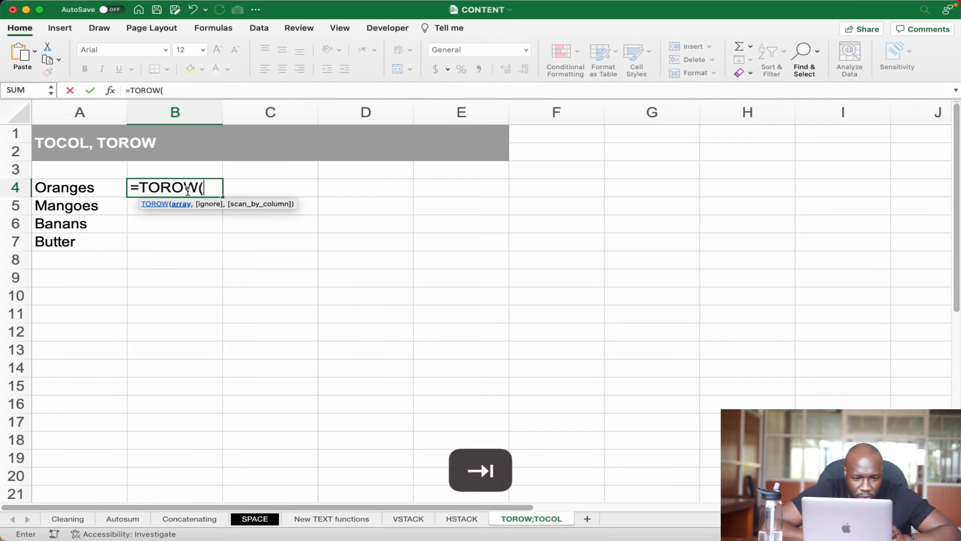
pyautogui.moveTo(93, 187); pyautogui.dragTo(100, 240)
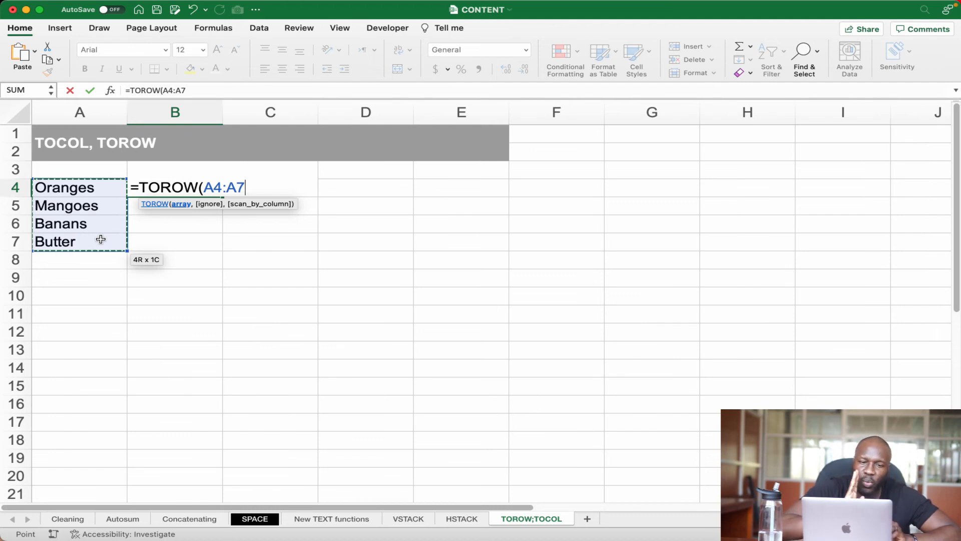
pyautogui.press('Return')
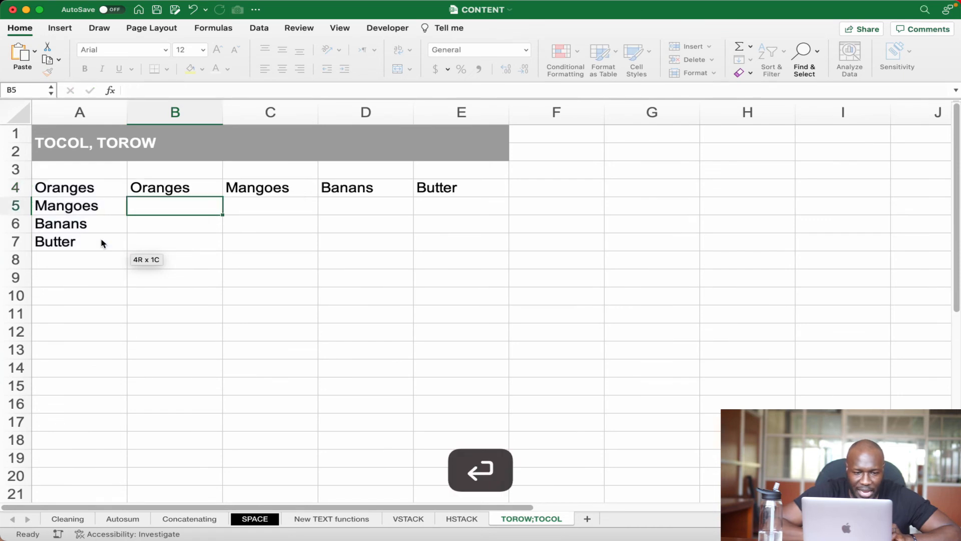
pyautogui.click(174, 189)
pyautogui.moveTo(174, 188); pyautogui.dragTo(276, 194)
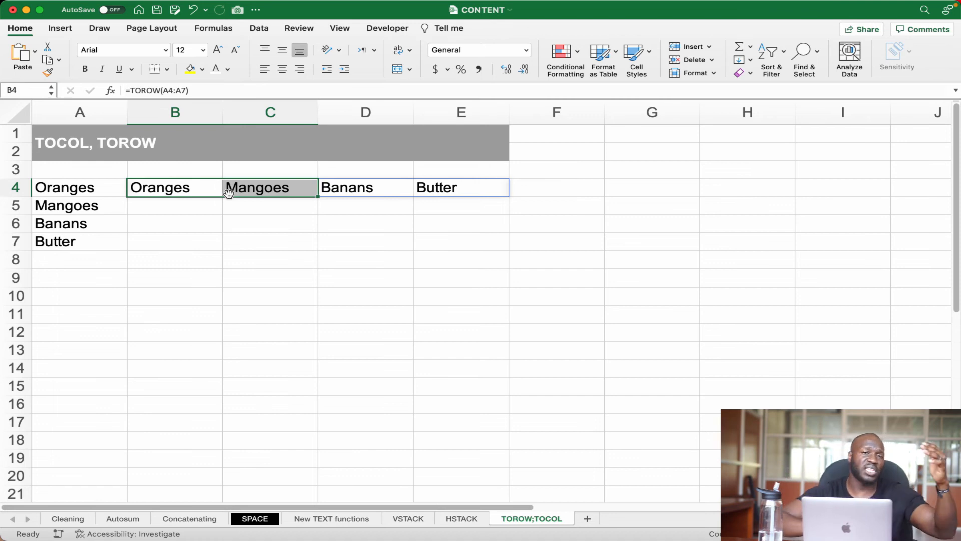
pyautogui.click(62, 244)
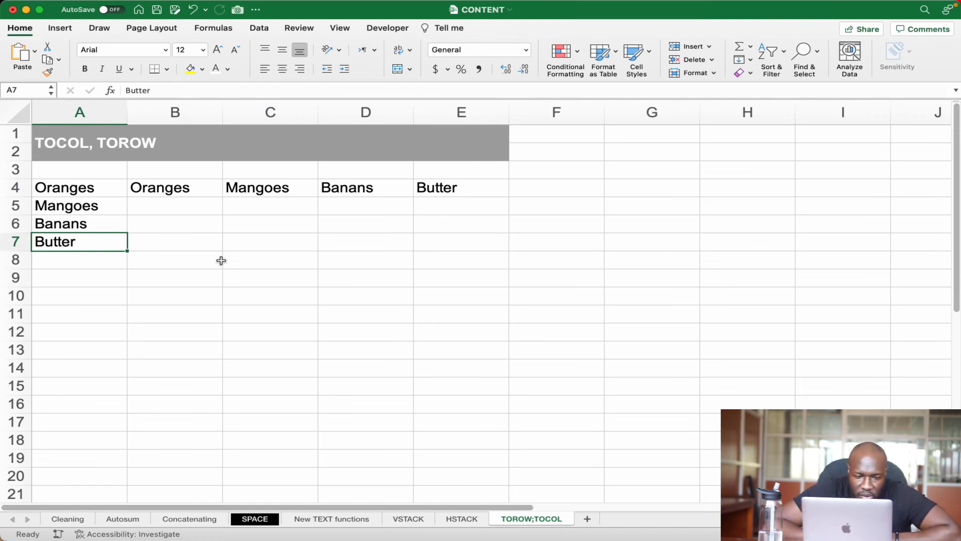
# Step: Enter =TOCOL(B4#) in B8 to turn the spilled item row back into a column
pyautogui.click(204, 266)
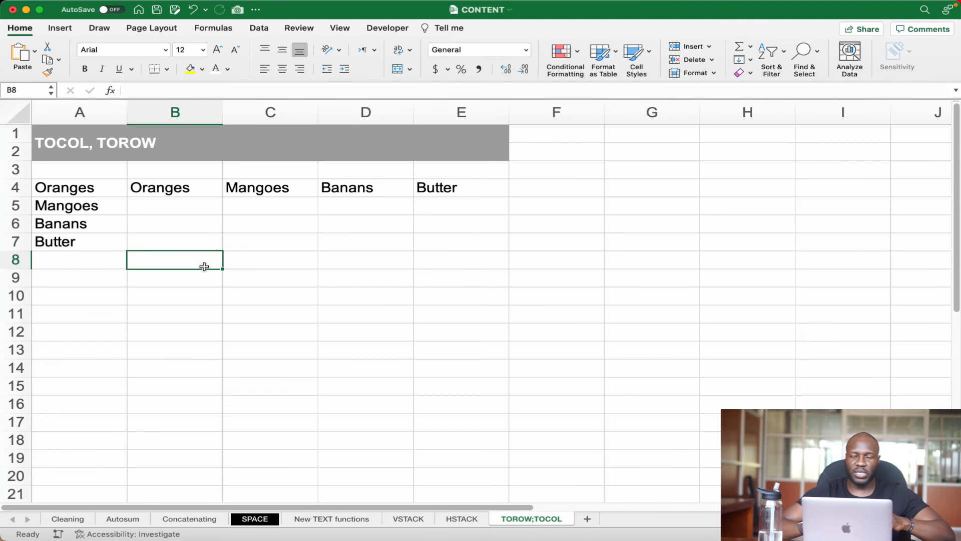
pyautogui.write('=toc')
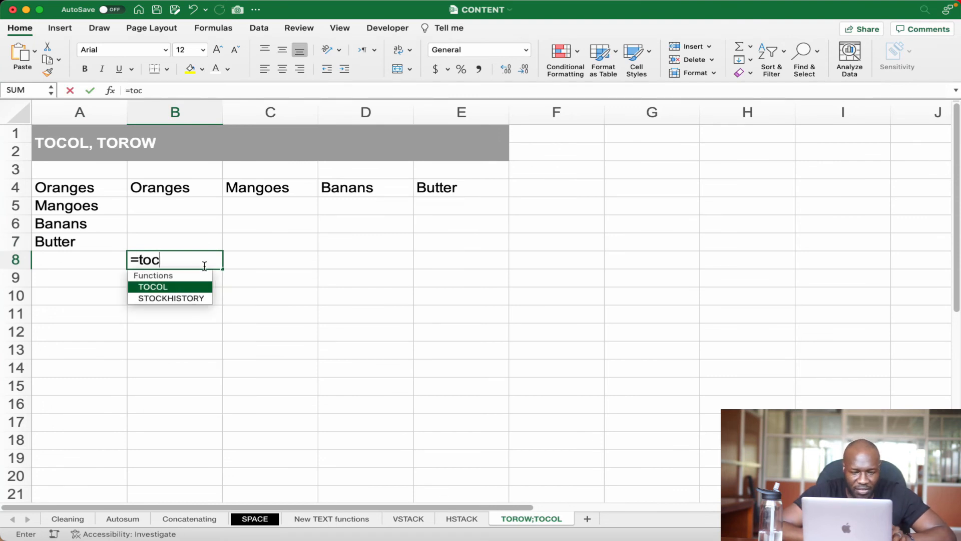
pyautogui.press('Tab')
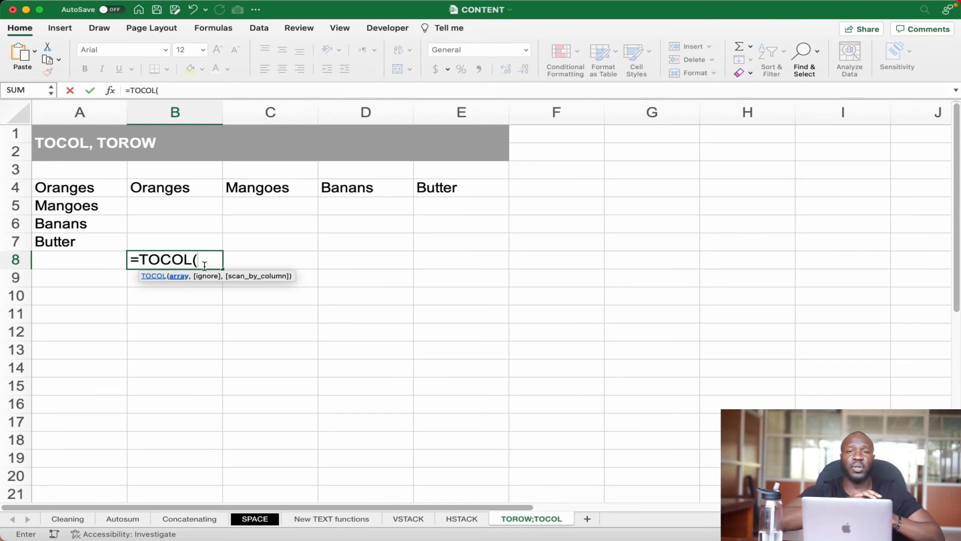
pyautogui.click(182, 192)
pyautogui.moveTo(182, 192); pyautogui.dragTo(203, 188)
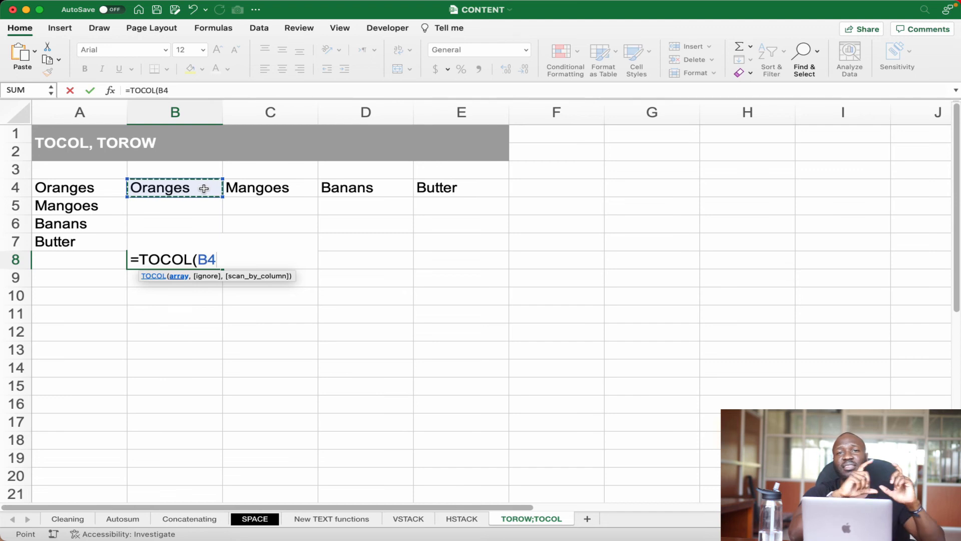
pyautogui.write('#')
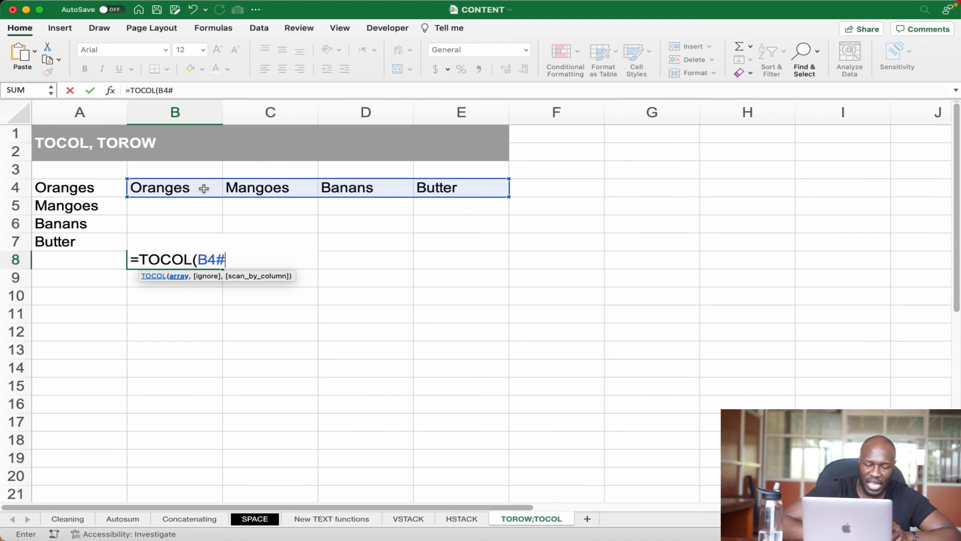
pyautogui.write(')')
pyautogui.press('Return')
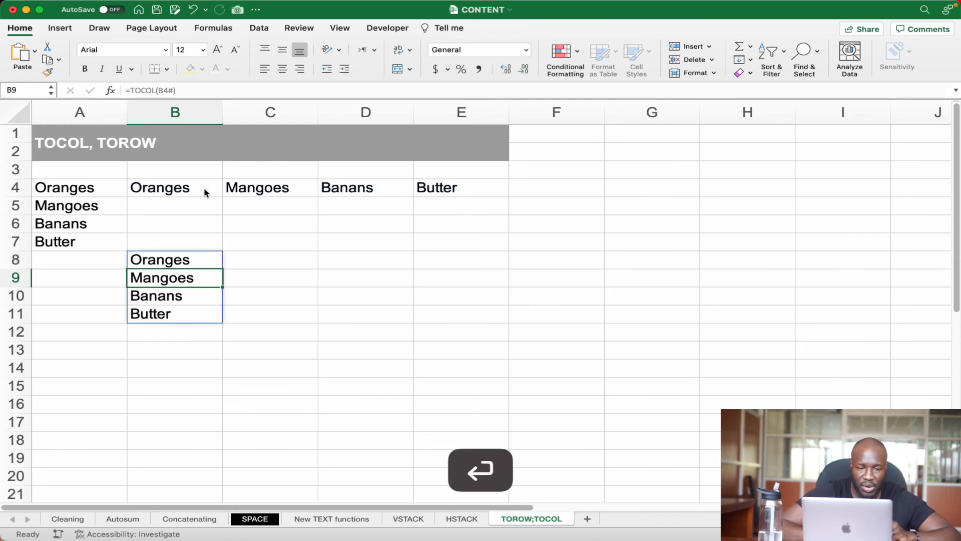